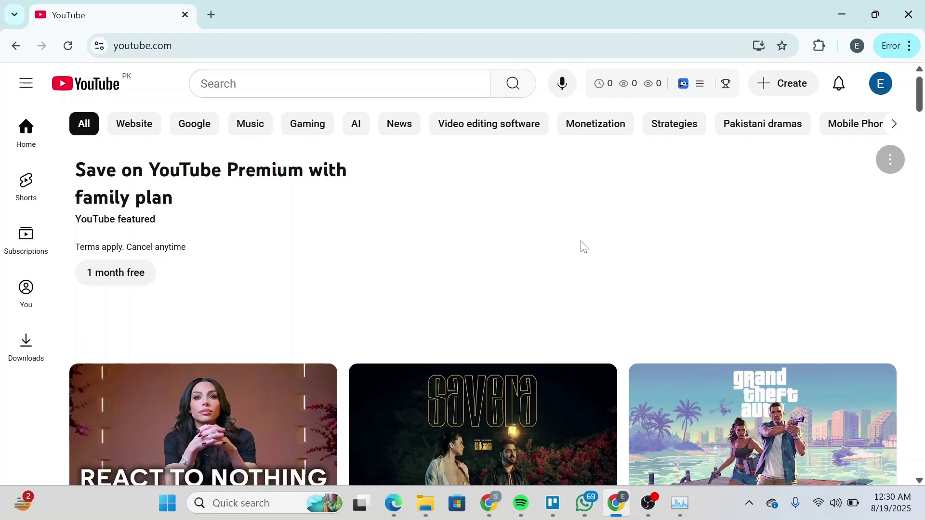
Open the profile avatar's account menu on the YouTube home page.
{"action": "scroll", "coordinate": [788, 172], "scroll_direction": "up", "scroll_amount": 3, "text": "ctrl"}
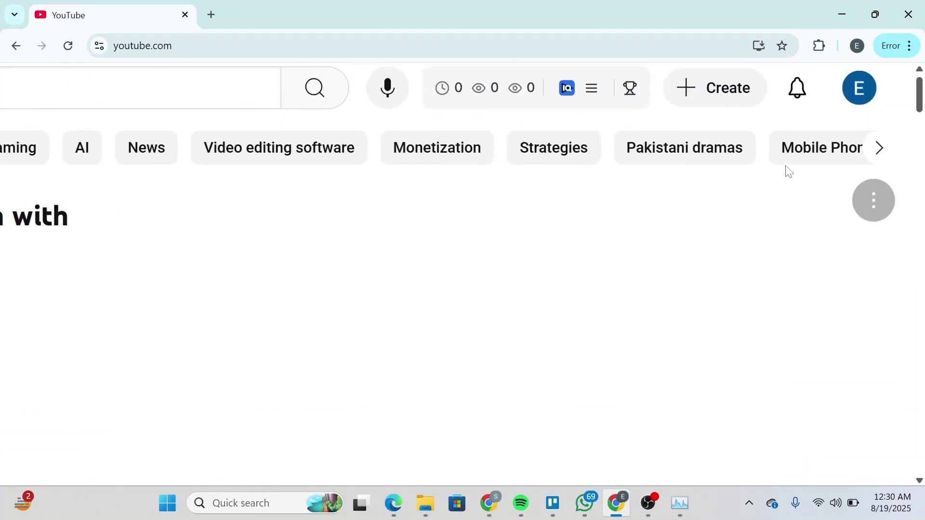
{"action": "left_click", "coordinate": [849, 99]}
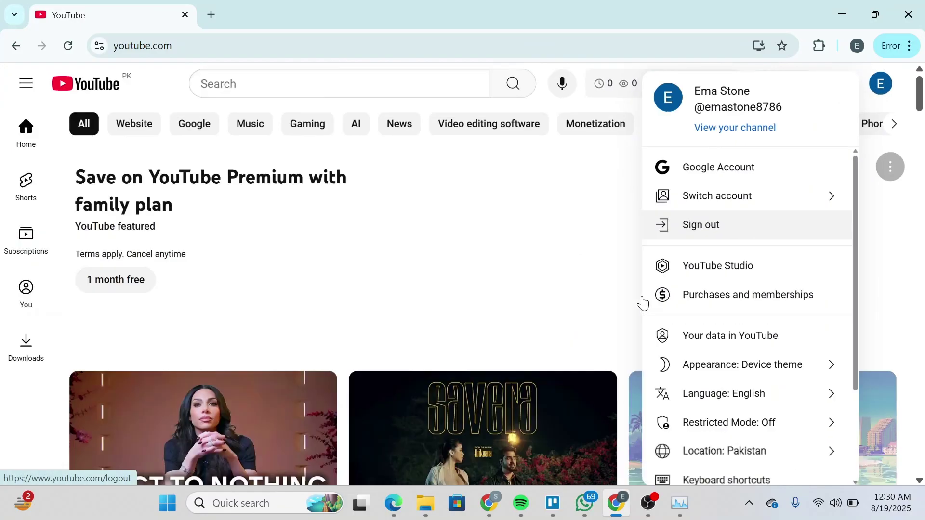
{"action": "scroll", "coordinate": [641, 303], "scroll_direction": "down", "scroll_amount": 3, "text": "ctrl"}
{"action": "scroll", "coordinate": [737, 347], "scroll_direction": "down", "scroll_amount": 3}
{"action": "scroll", "coordinate": [755, 358], "scroll_direction": "up", "scroll_amount": 3}
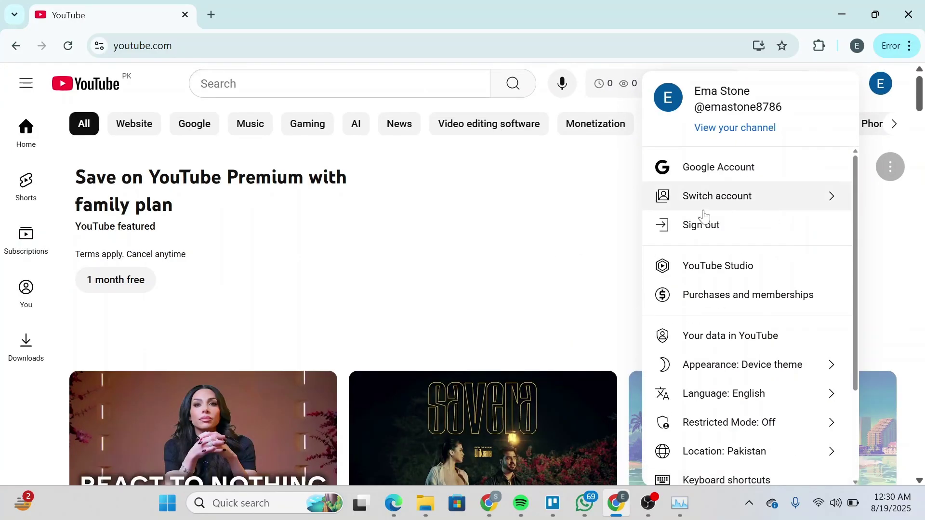
Open YouTube Studio, check the channel's Permissions page in Settings, then close Settings.
{"action": "left_click", "coordinate": [728, 268]}
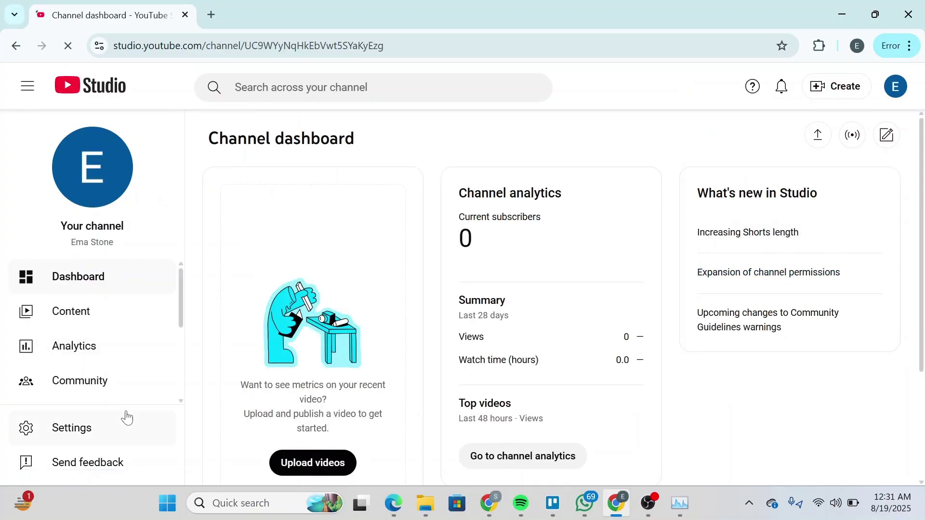
{"action": "left_click", "coordinate": [103, 435]}
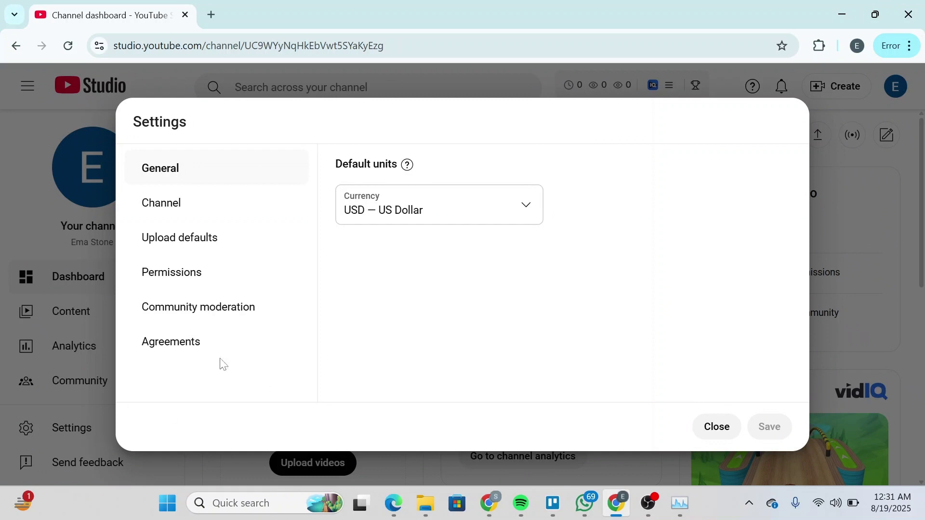
{"action": "left_click", "coordinate": [199, 289]}
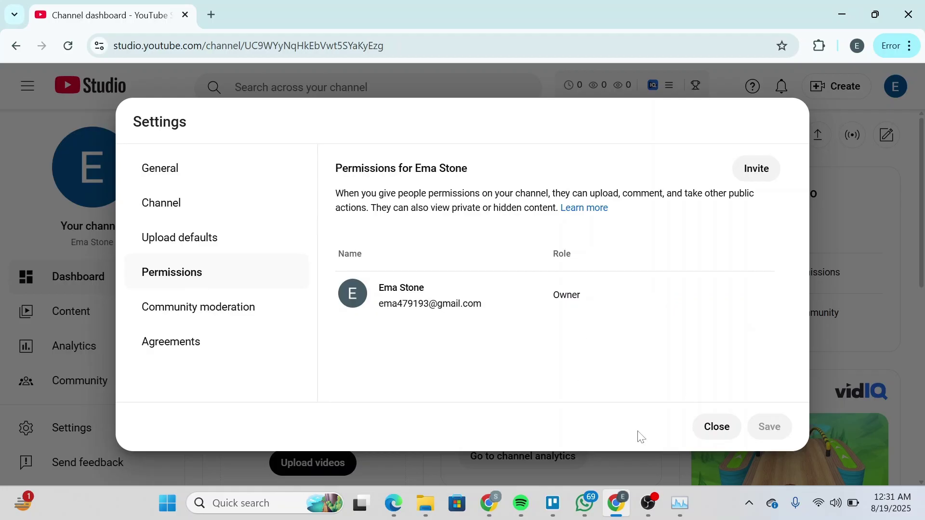
{"action": "left_click", "coordinate": [719, 435]}
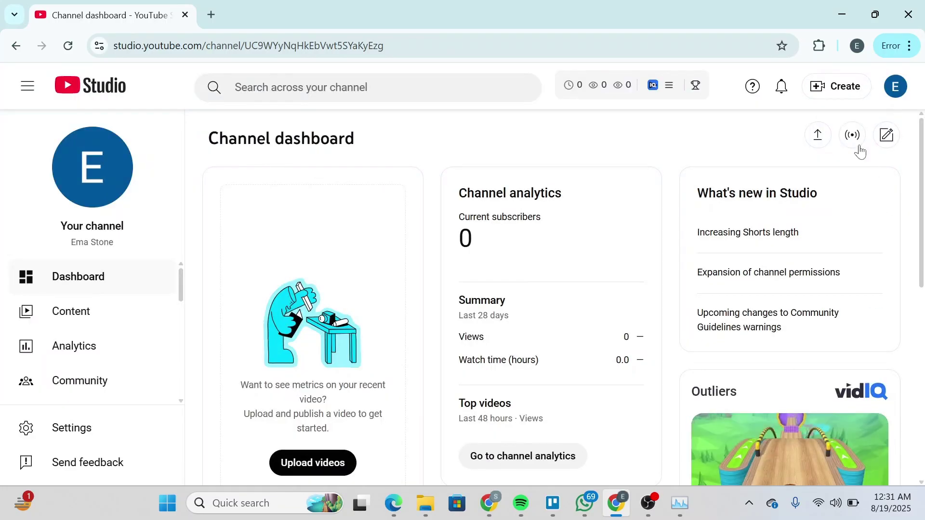
Go to Your channel's public page and reopen the avatar menu down to Settings.
{"action": "left_click", "coordinate": [895, 97]}
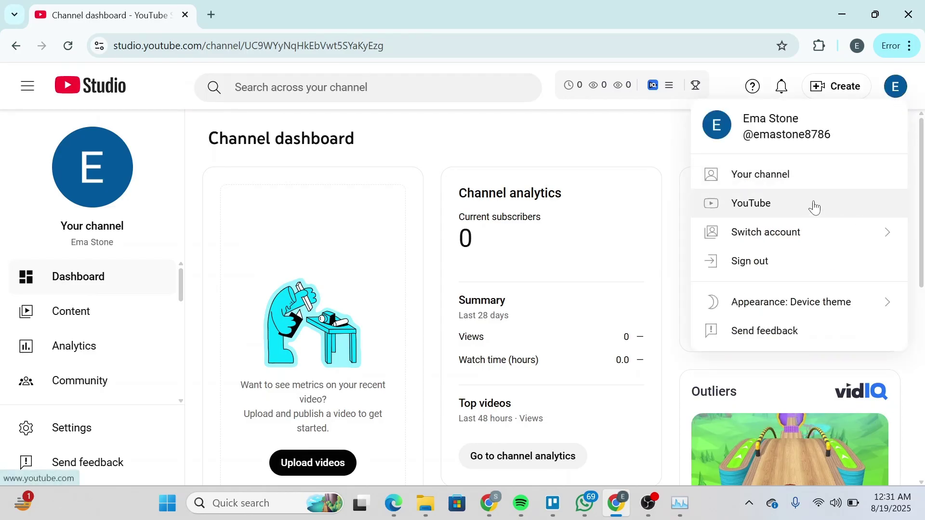
{"action": "left_click", "coordinate": [747, 169]}
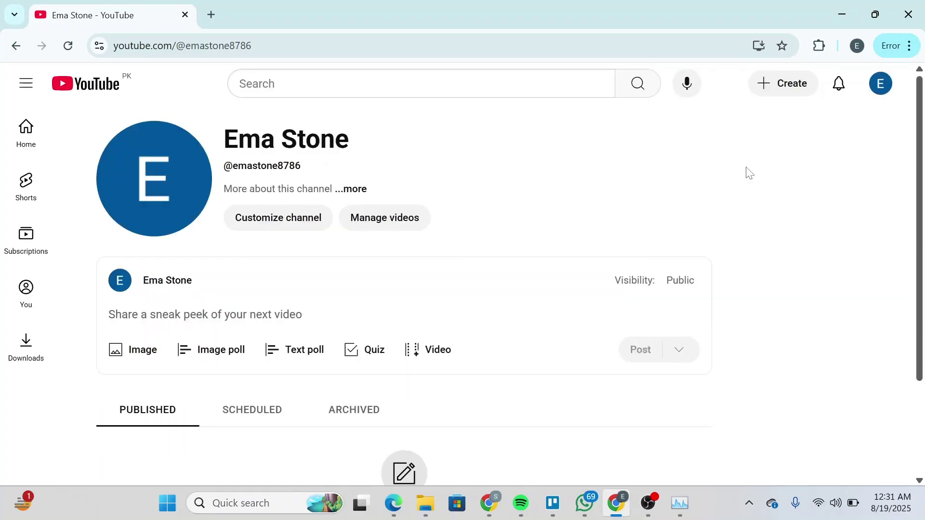
{"action": "left_click", "coordinate": [881, 83]}
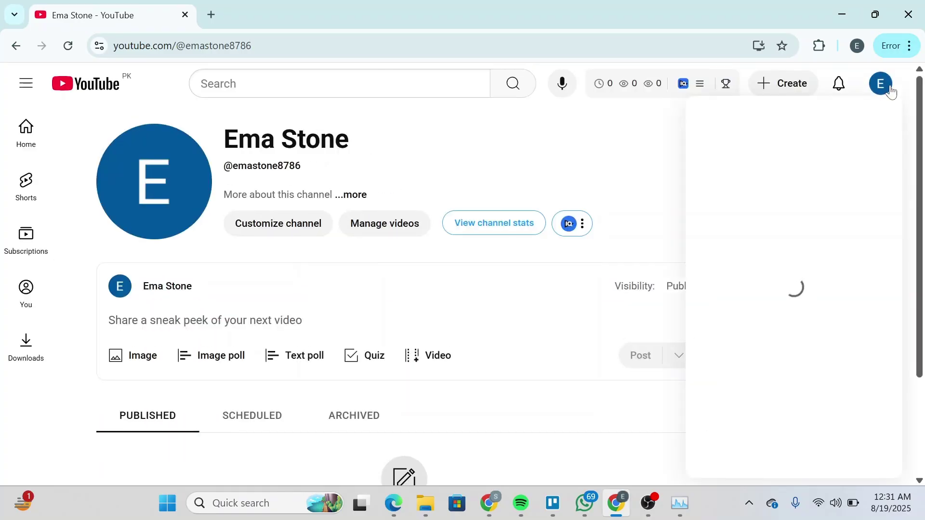
{"action": "scroll", "coordinate": [762, 312], "scroll_direction": "down", "scroll_amount": 3}
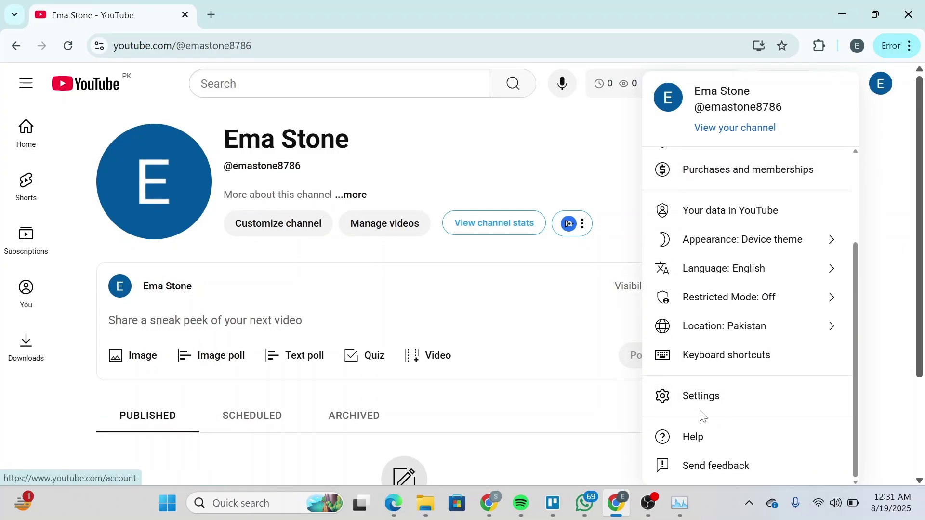
Open YouTube's account Settings page and look through it.
{"action": "left_click", "coordinate": [710, 401]}
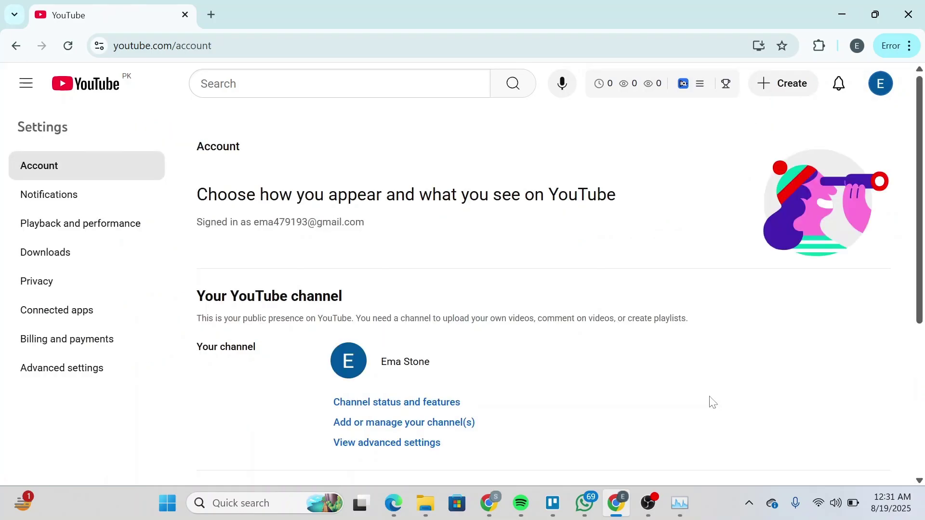
{"action": "scroll", "coordinate": [711, 402], "scroll_direction": "down", "scroll_amount": 4}
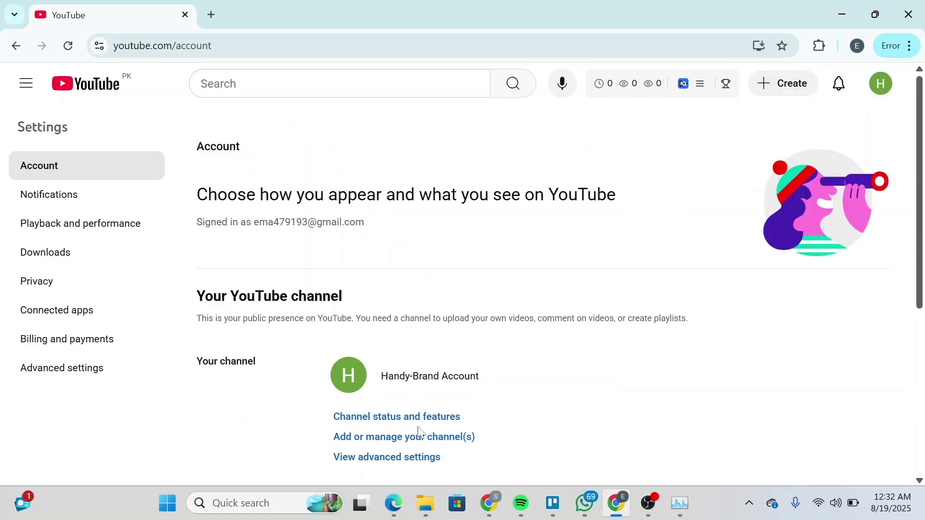
{"action": "scroll", "coordinate": [469, 407], "scroll_direction": "down", "scroll_amount": 2}
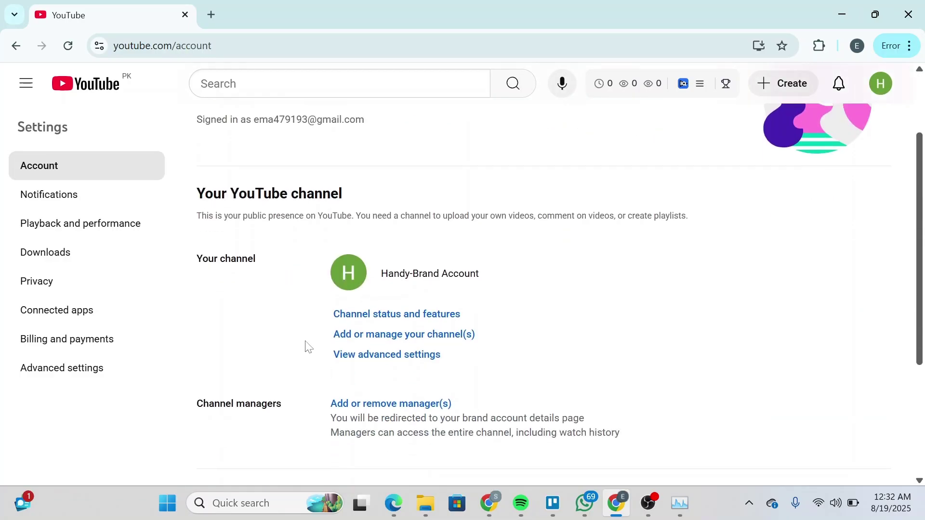
{"action": "scroll", "coordinate": [470, 313], "scroll_direction": "up", "scroll_amount": 2}
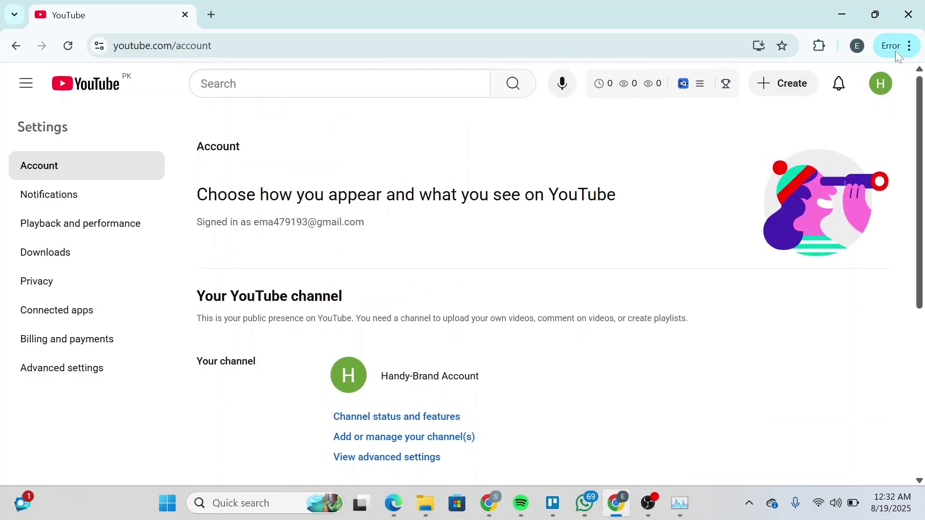
Switch the active account from the Handy Brand Account back to the personal channel.
{"action": "left_click", "coordinate": [891, 84]}
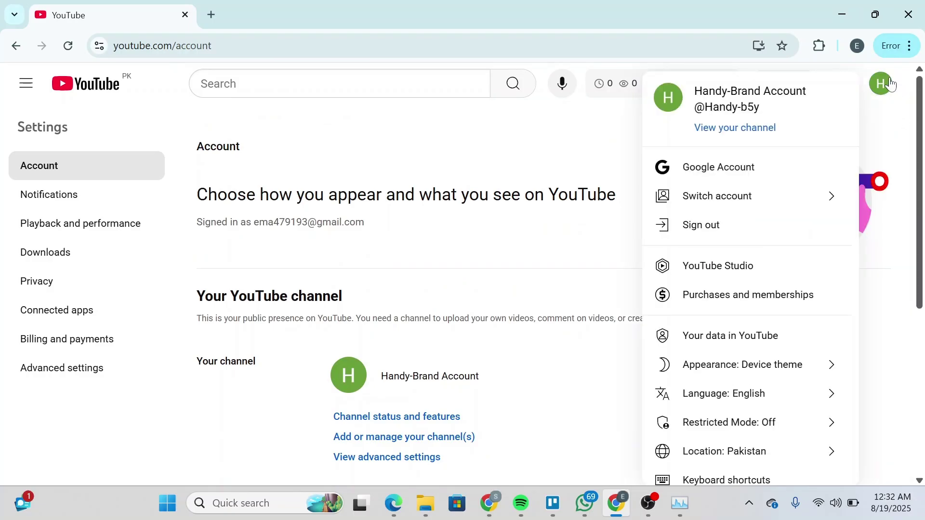
{"action": "left_click", "coordinate": [744, 209]}
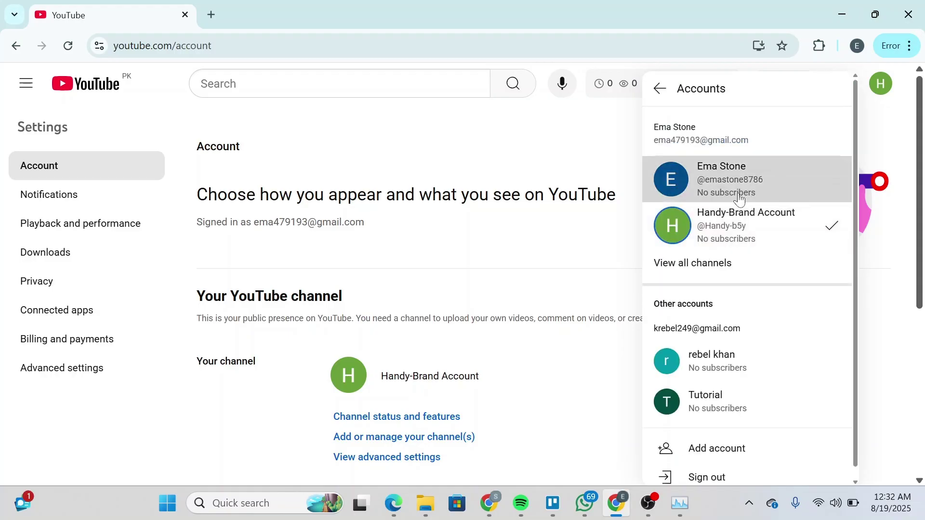
{"action": "left_click", "coordinate": [739, 196]}
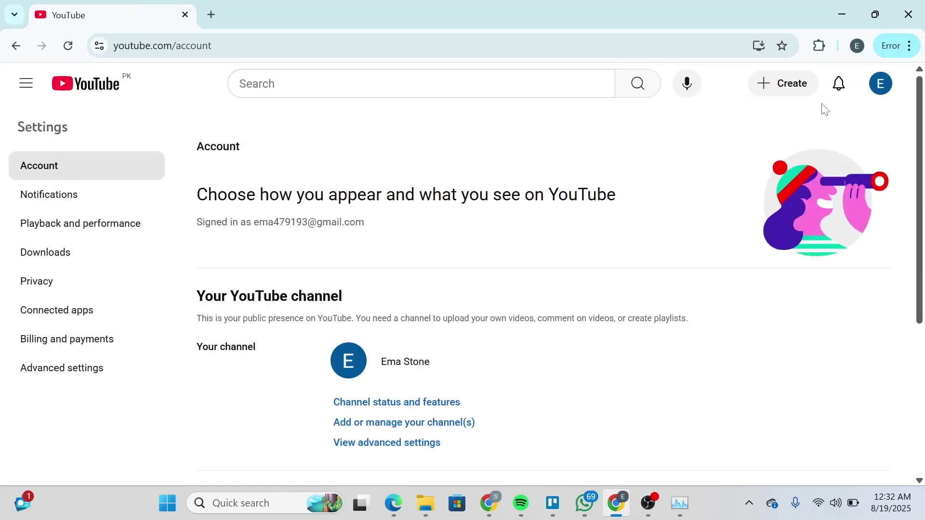
{"action": "left_click", "coordinate": [885, 90]}
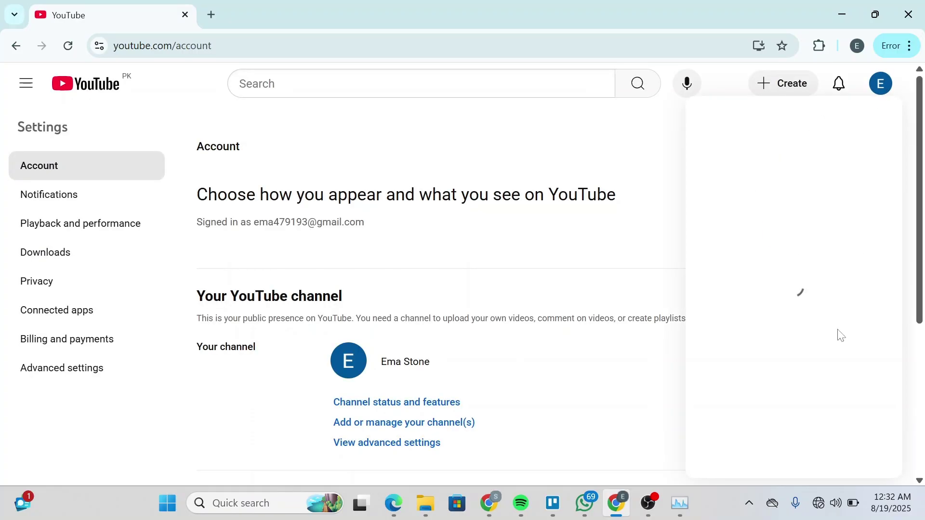
{"action": "left_click", "coordinate": [606, 264]}
{"action": "left_click", "coordinate": [81, 376]}
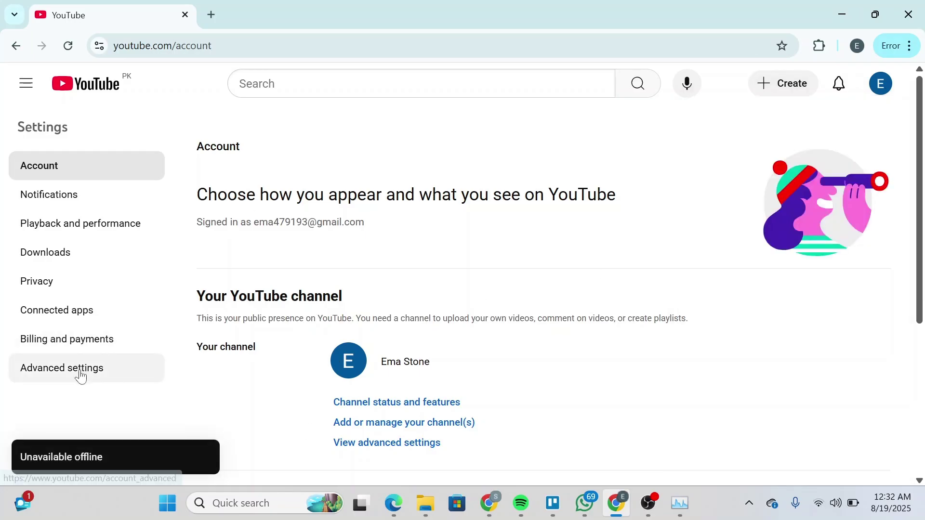
Open advanced account settings and the Transfer channel page listing Handy as a destination.
{"action": "left_click", "coordinate": [81, 376]}
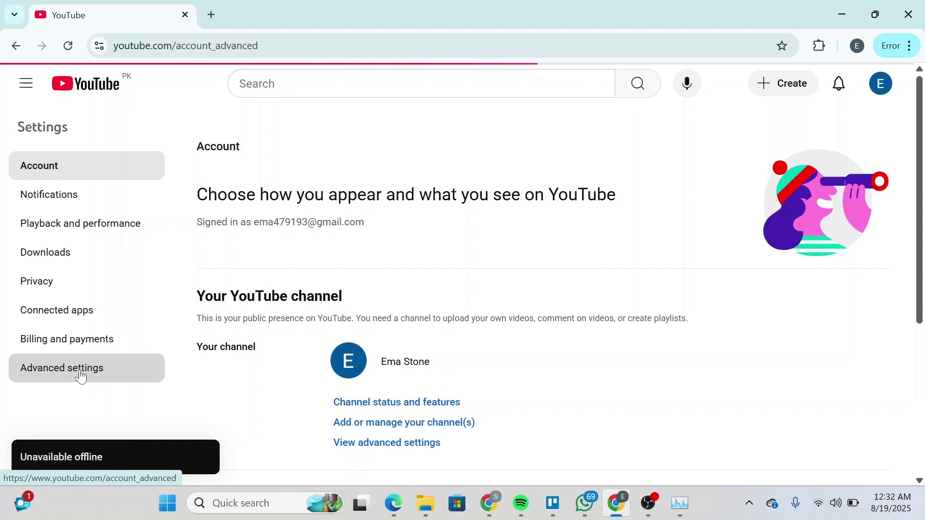
{"action": "scroll", "coordinate": [586, 398], "scroll_direction": "down", "scroll_amount": 3}
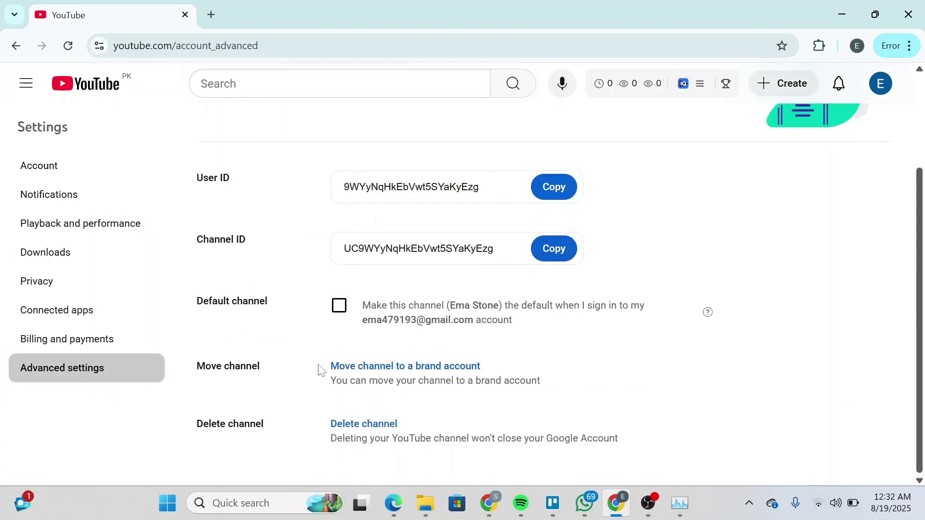
{"action": "left_click", "coordinate": [441, 368]}
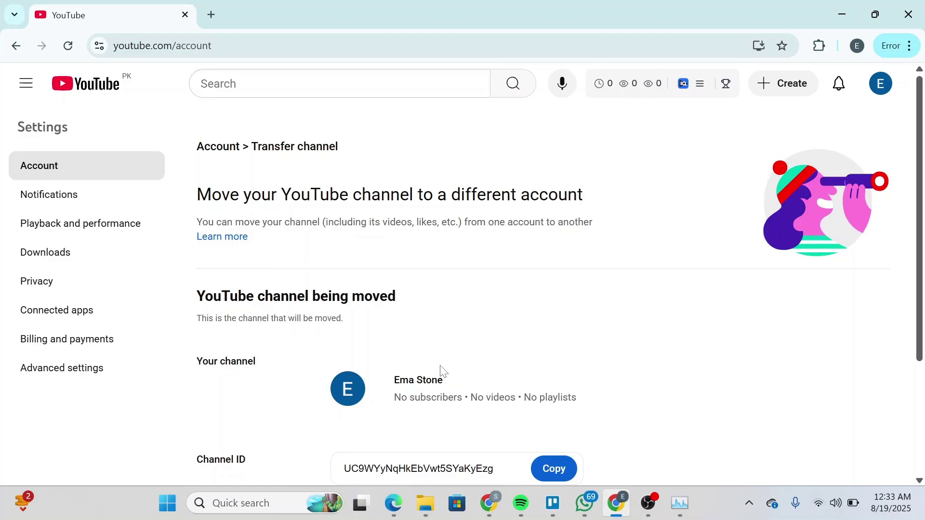
{"action": "scroll", "coordinate": [444, 371], "scroll_direction": "down", "scroll_amount": 3}
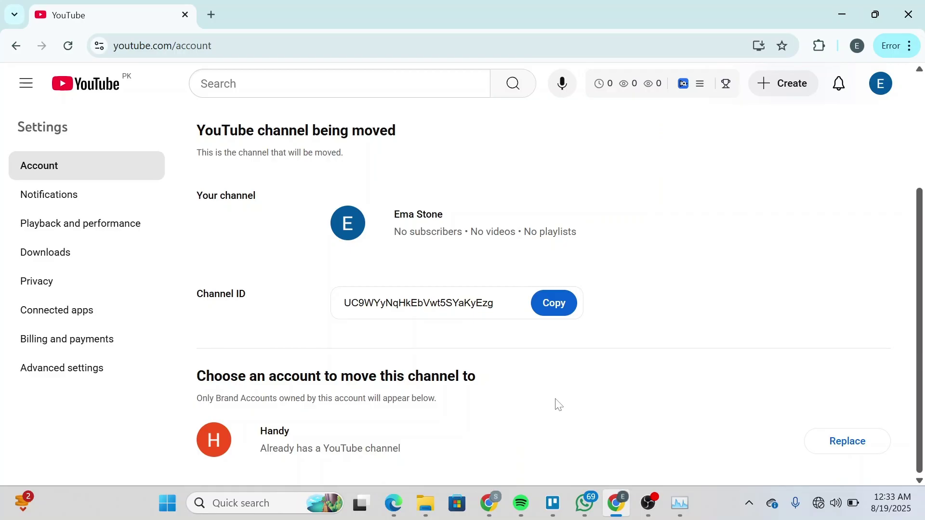
Replace Handy's existing channel, confirm its deletion, and move the personal channel in.
{"action": "left_click", "coordinate": [860, 446]}
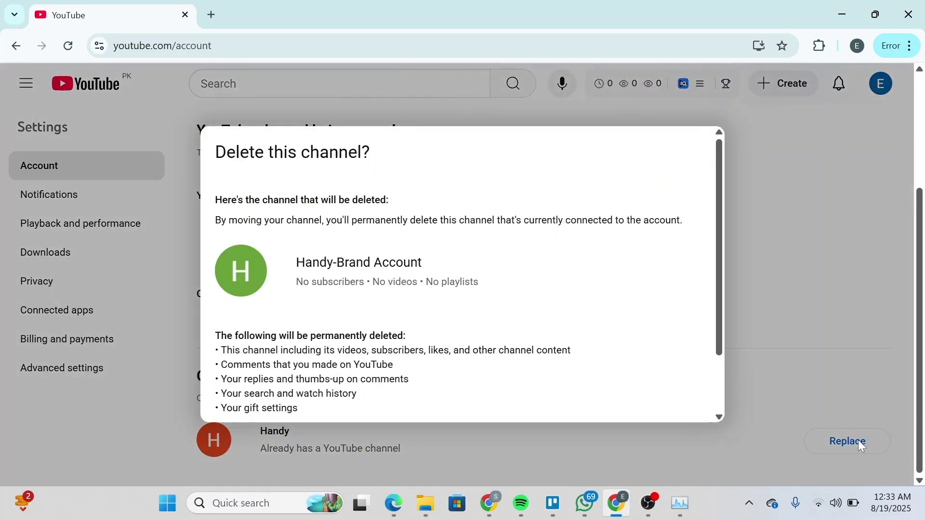
{"action": "scroll", "coordinate": [378, 186], "scroll_direction": "down", "scroll_amount": 2}
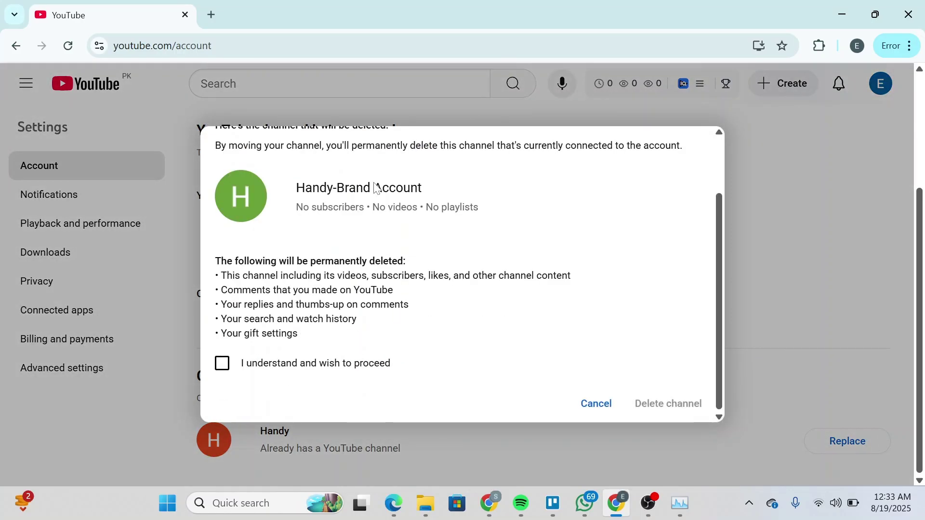
{"action": "left_click", "coordinate": [223, 370]}
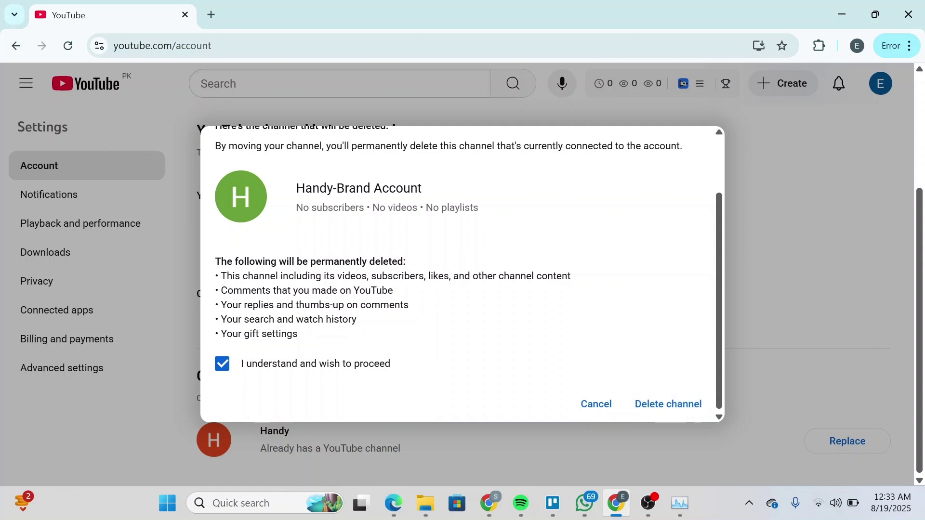
{"action": "left_click_drag", "start_coordinate": [305, 188], "coordinate": [433, 208]}
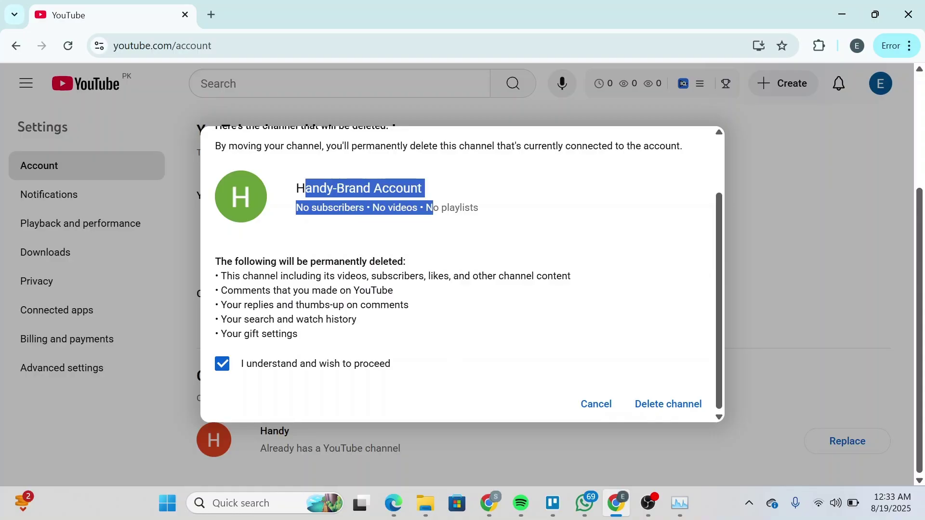
{"action": "left_click", "coordinate": [527, 264]}
{"action": "left_click", "coordinate": [685, 409]}
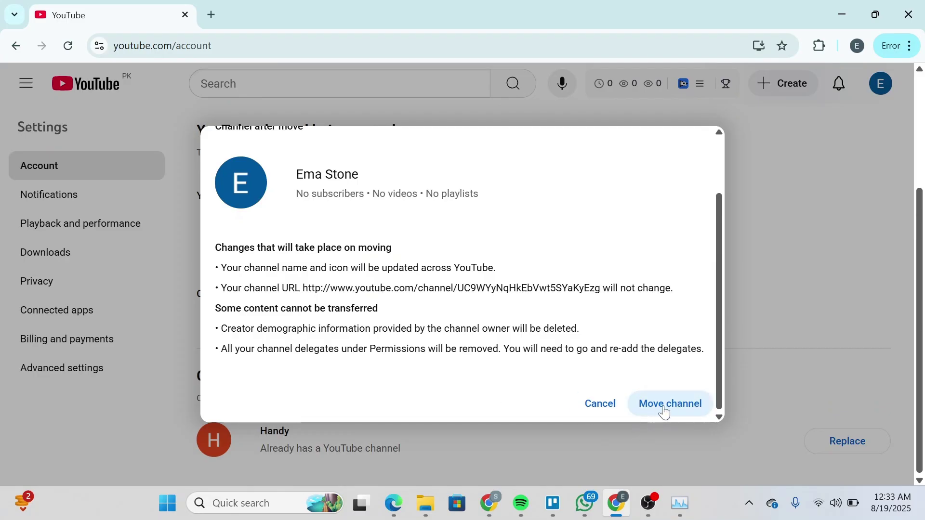
{"action": "left_click", "coordinate": [664, 410]}
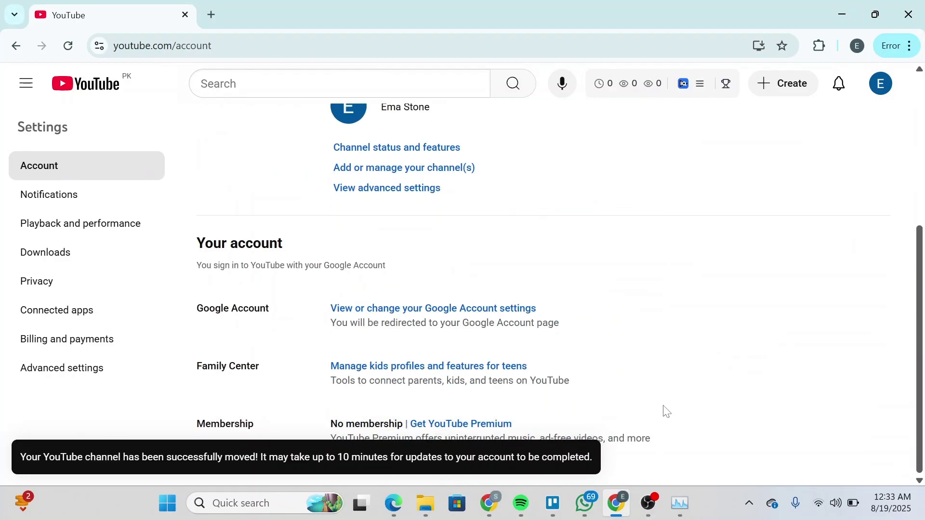
Switch to the account owning the moved channel and open its YouTube Studio dashboard.
{"action": "left_click", "coordinate": [880, 84]}
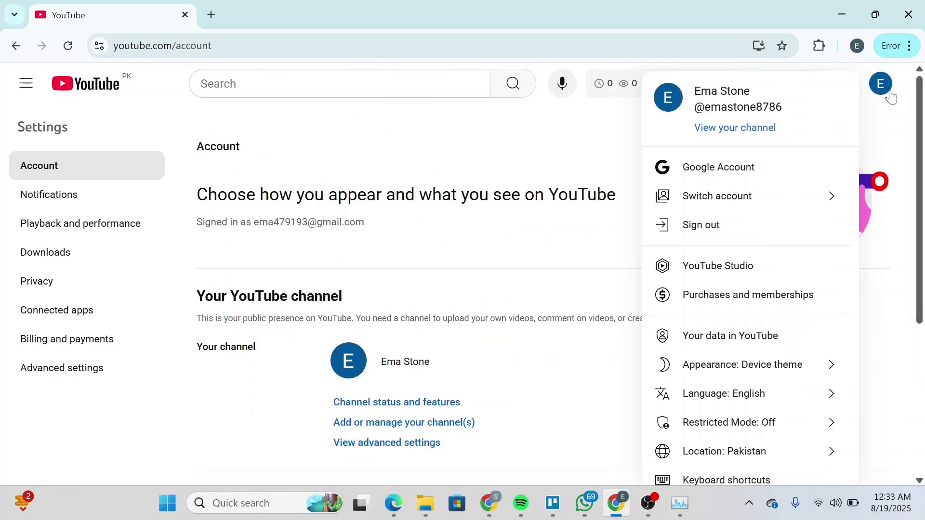
{"action": "left_click", "coordinate": [740, 278]}
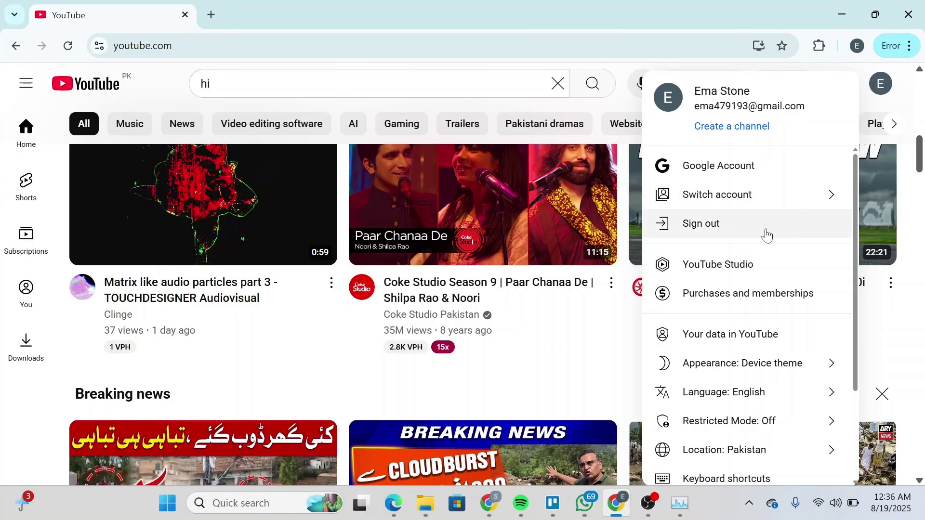
{"action": "left_click", "coordinate": [778, 206]}
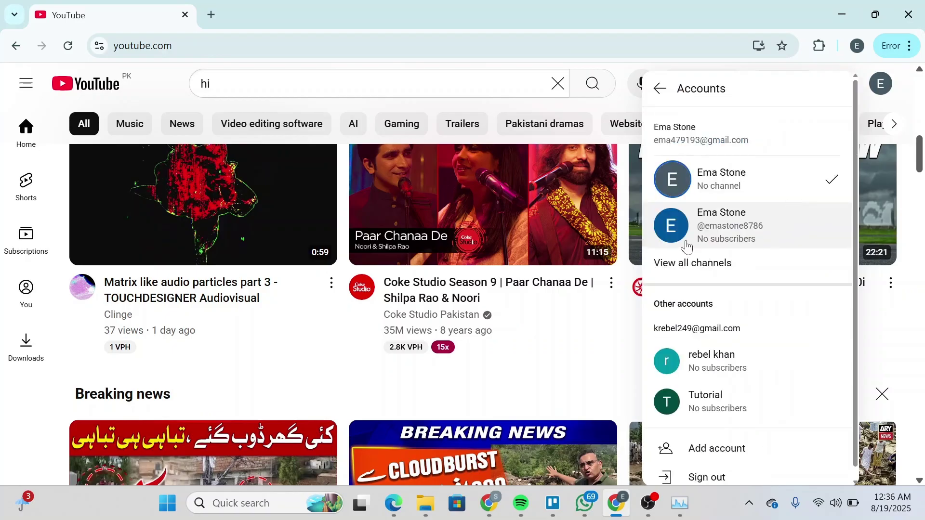
{"action": "left_click", "coordinate": [742, 244]}
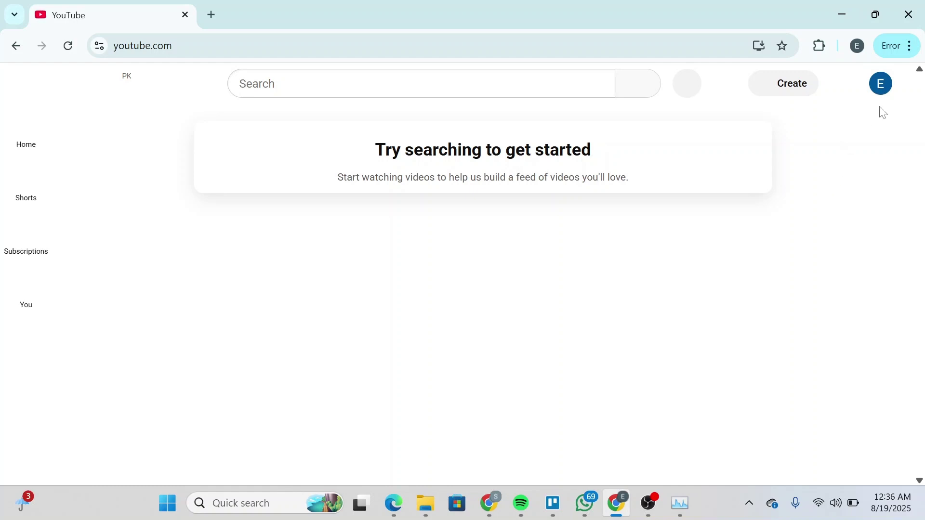
{"action": "left_click", "coordinate": [887, 92]}
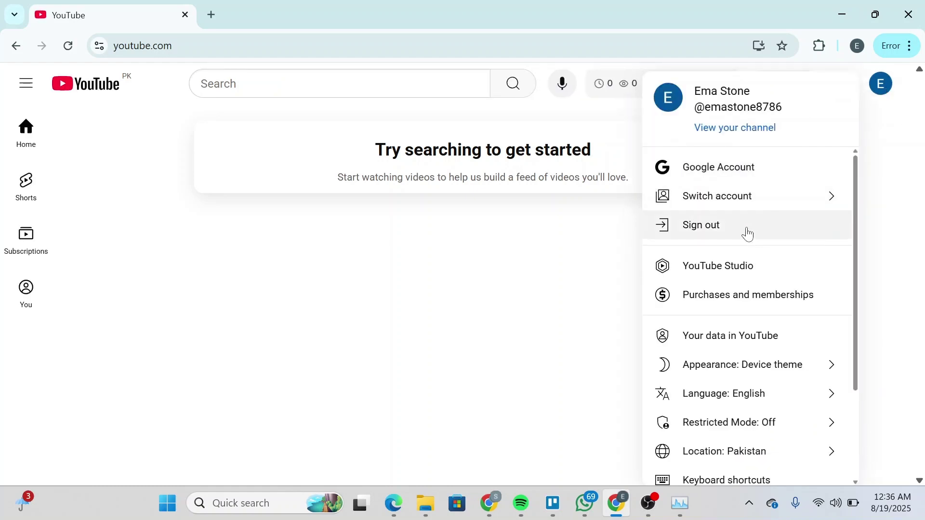
{"action": "left_click", "coordinate": [732, 270]}
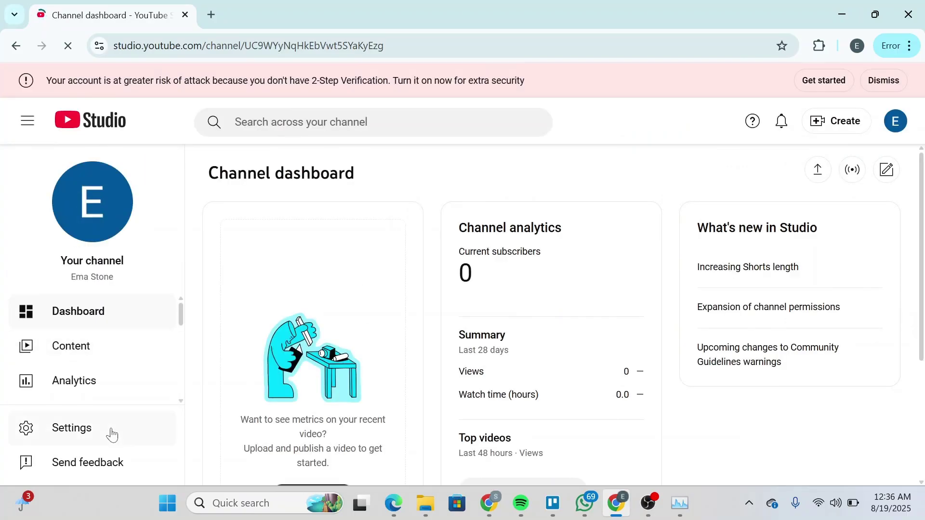
Go from Studio Settings > Permissions to Manage permissions on the Handy Brand Account page.
{"action": "left_click", "coordinate": [111, 433]}
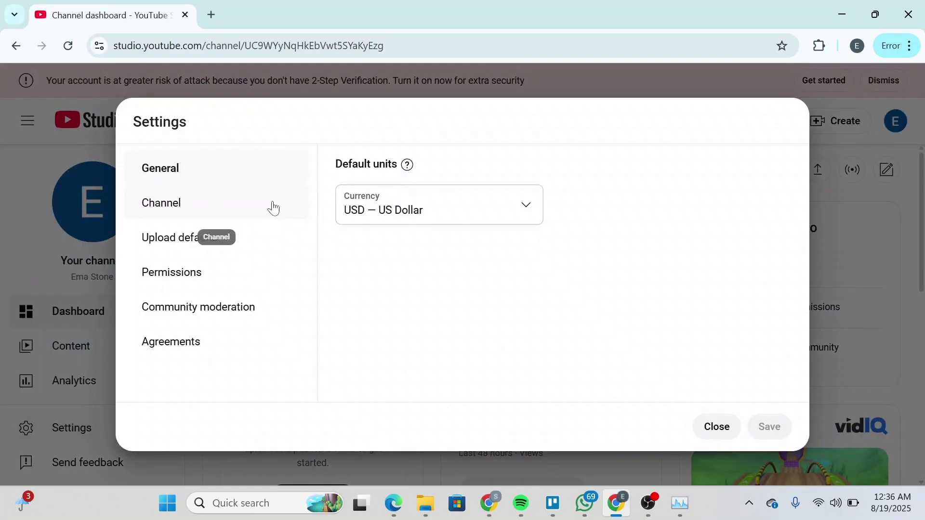
{"action": "left_click", "coordinate": [202, 282]}
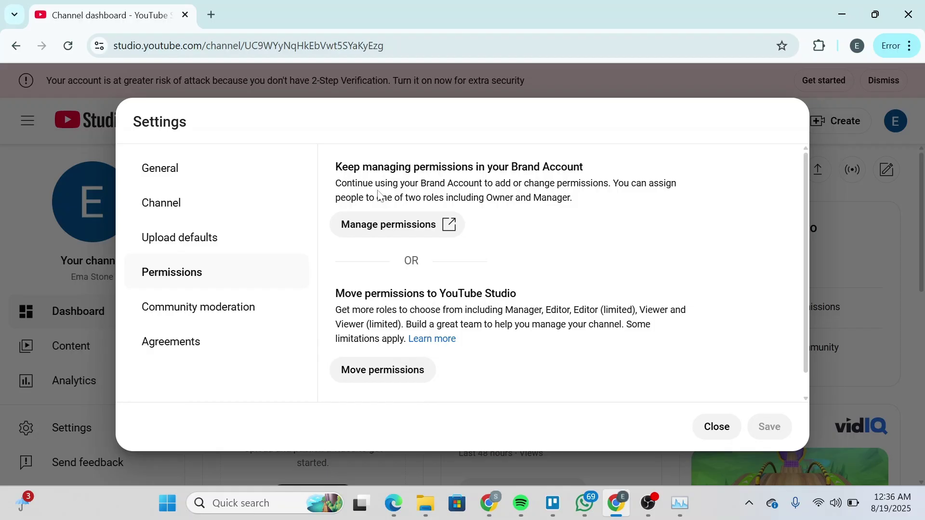
{"action": "left_click", "coordinate": [394, 224]}
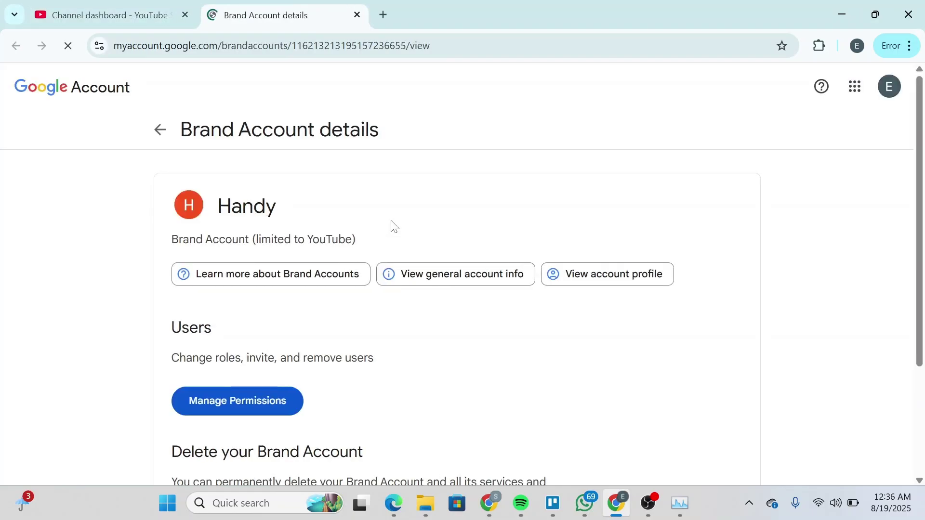
Open Manage permissions, preview the new-user role options, then cancel back to the owner list.
{"action": "scroll", "coordinate": [394, 225], "scroll_direction": "down", "scroll_amount": 3}
{"action": "left_click", "coordinate": [250, 266]}
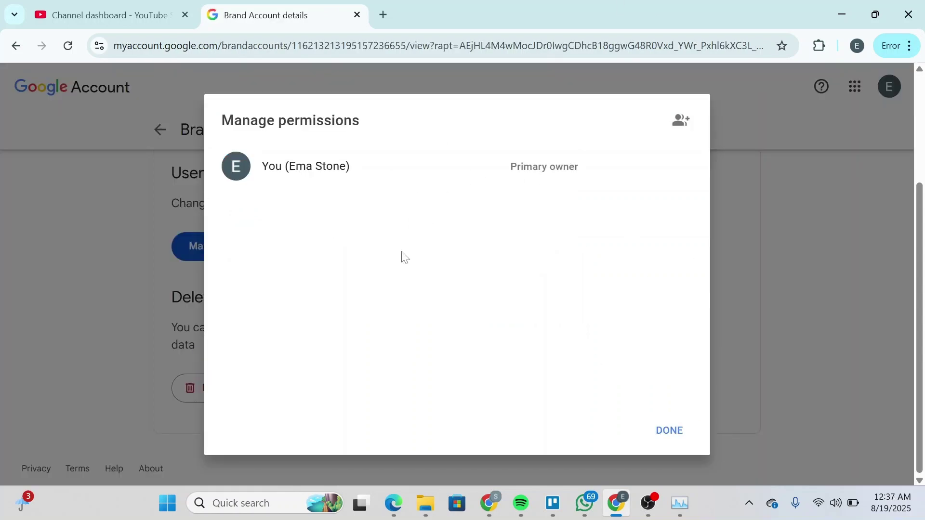
{"action": "left_click", "coordinate": [683, 124]}
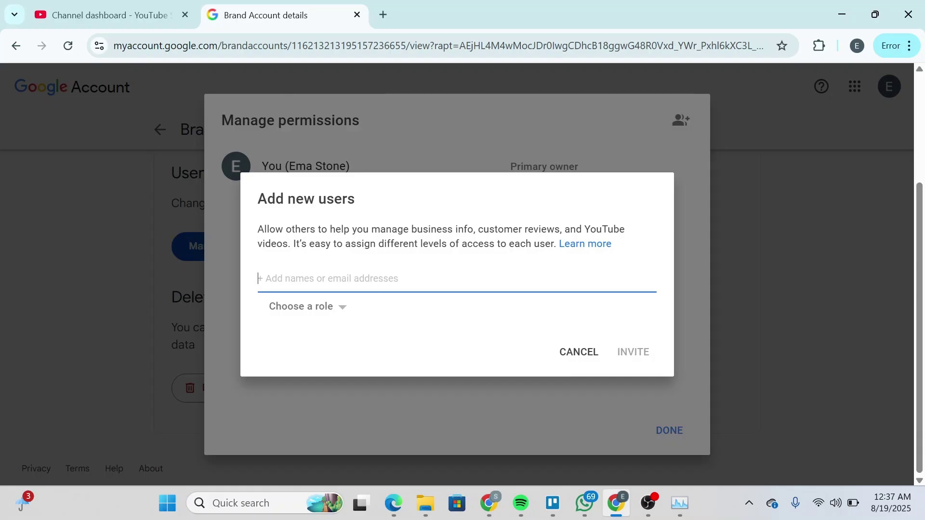
{"action": "left_click", "coordinate": [305, 321]}
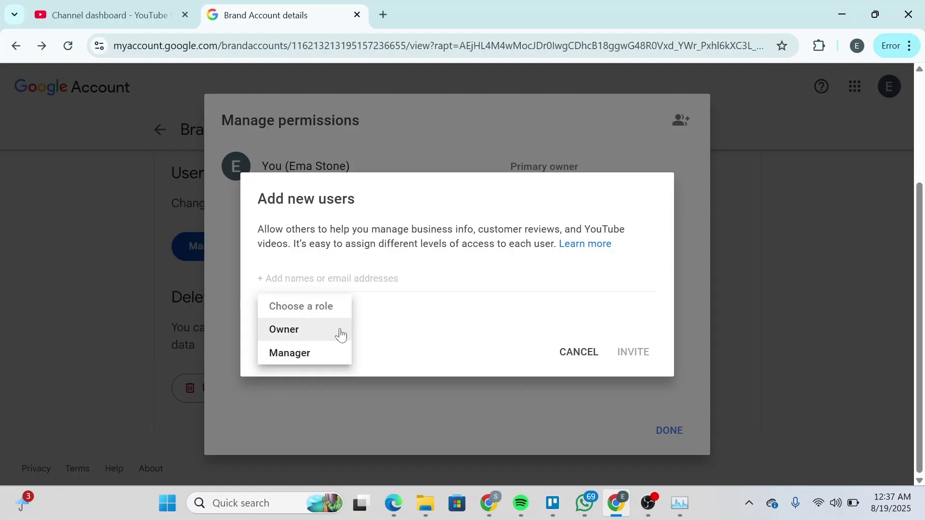
{"action": "left_click", "coordinate": [435, 342]}
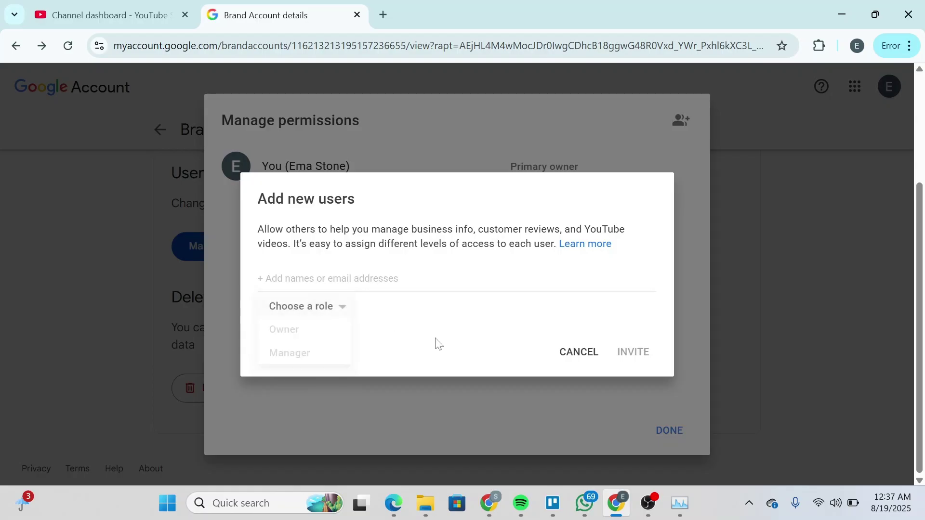
{"action": "left_click", "coordinate": [597, 359]}
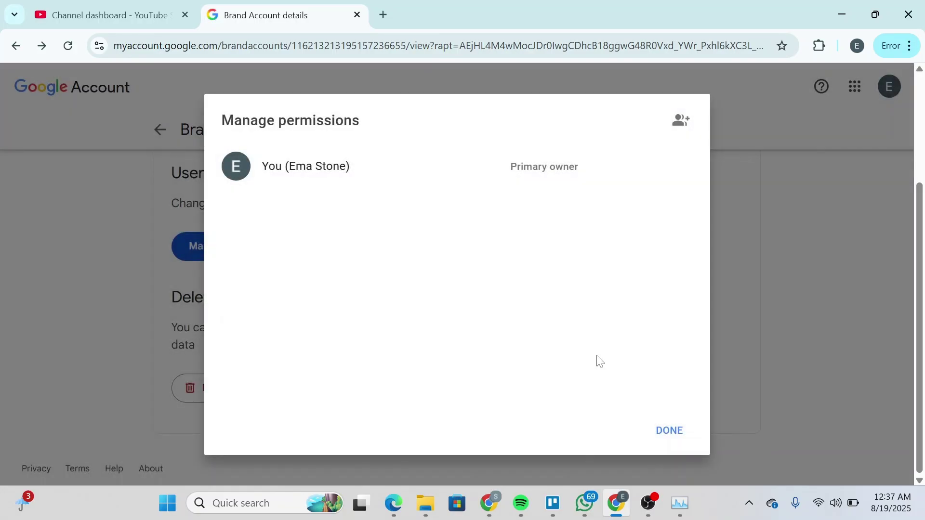